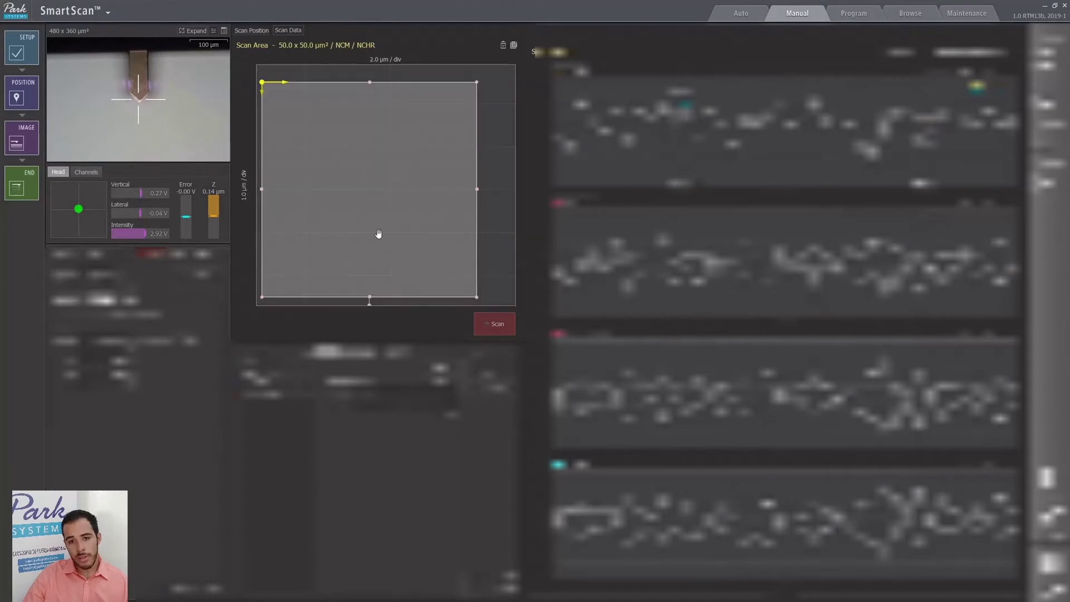
Shift the scan area right and slightly up in the Scan Position view
left_click_drag(331, 281, 361, 268)
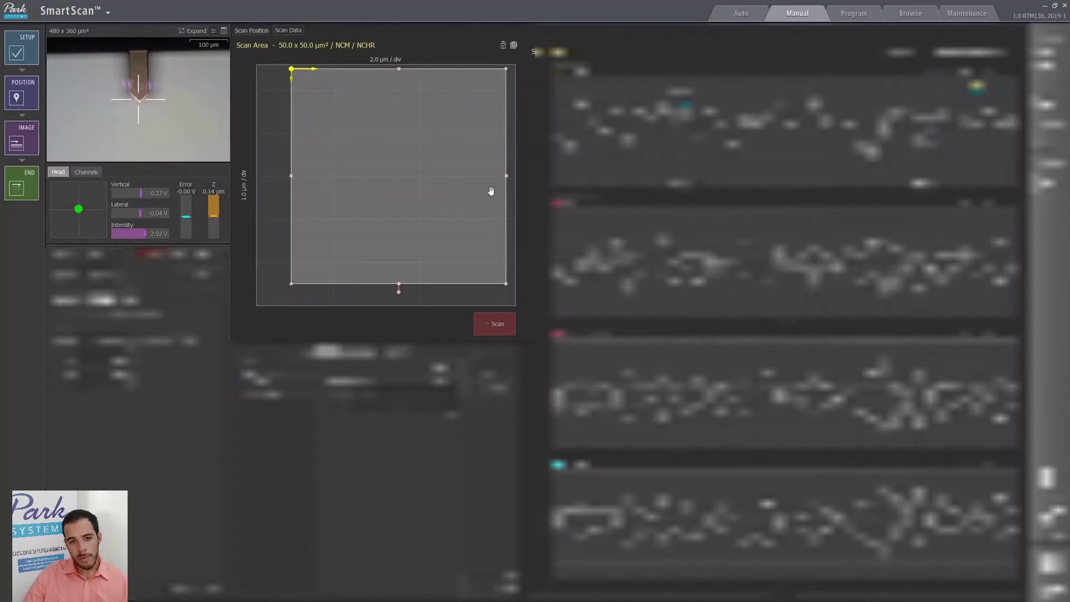
scroll(363, 262, "down", 1)
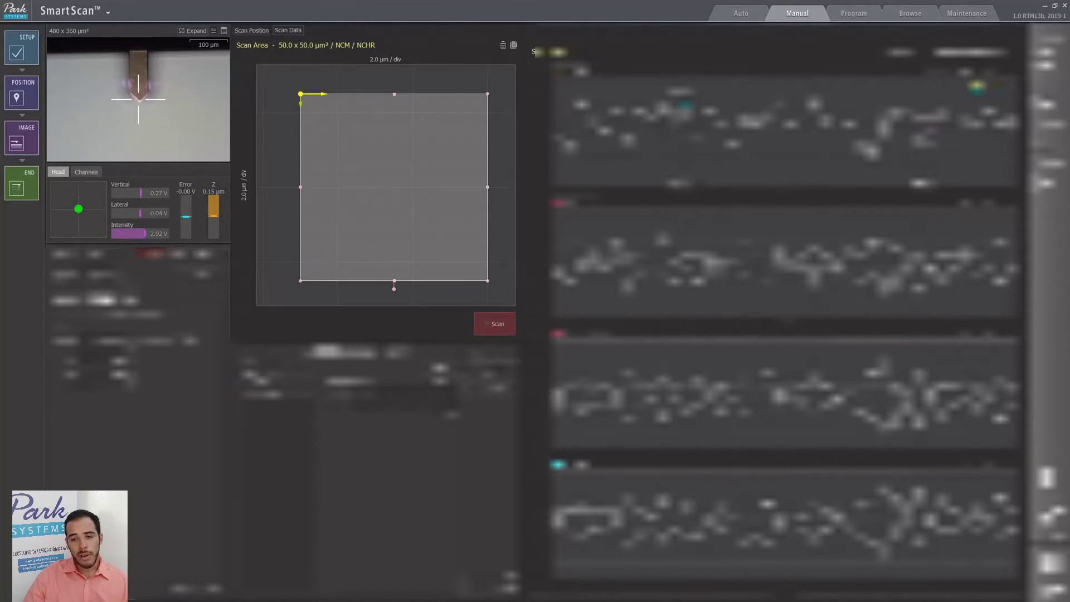
scroll(375, 174, "down", 2)
scroll(325, 107, "up", 3)
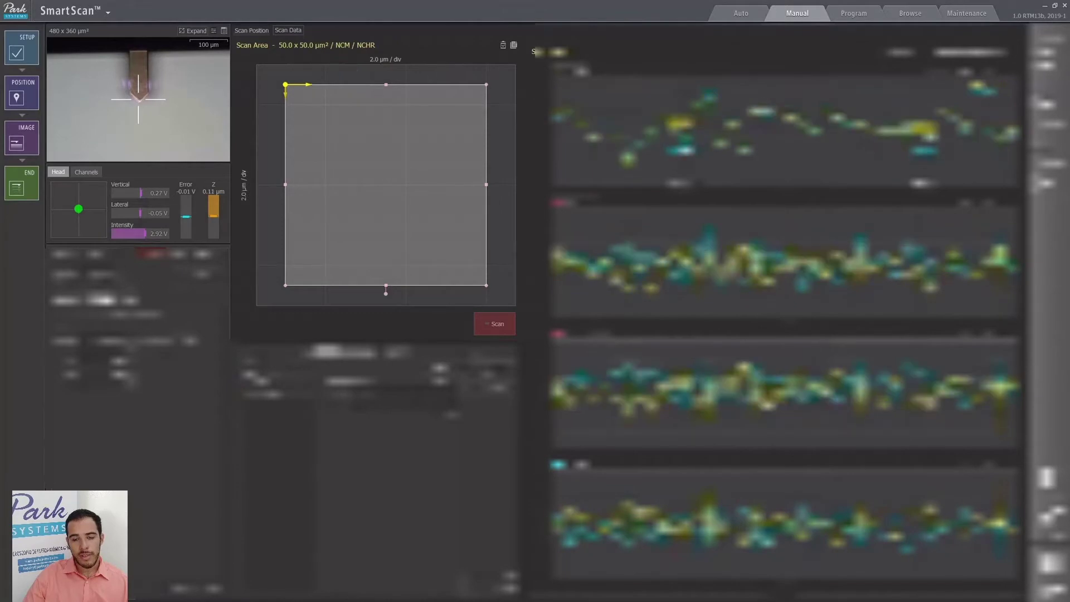
Scan the 50.0 x 50.0 µm² area until the full 256-line topography image completes
left_click(498, 324)
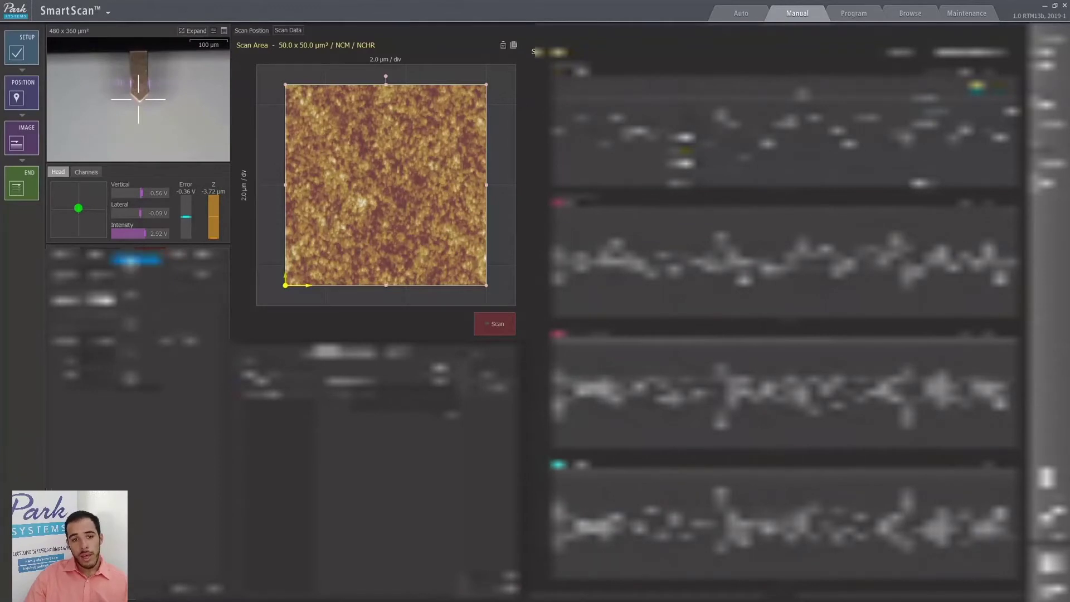
Switch the scan mode to Contact and run Quick-Approach to bring the tip down
left_click(136, 259)
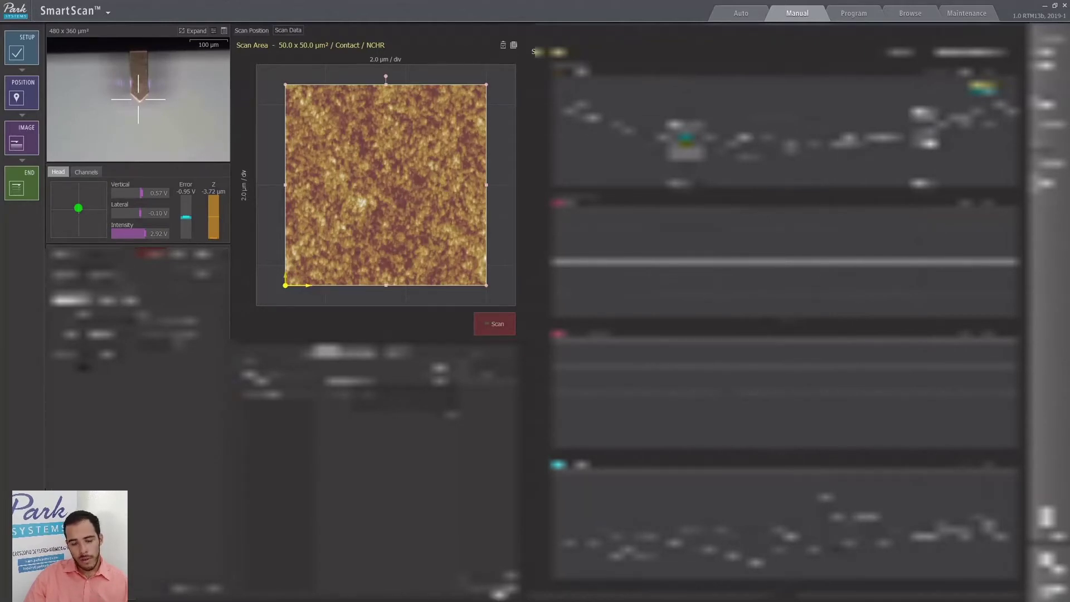
left_click(498, 592)
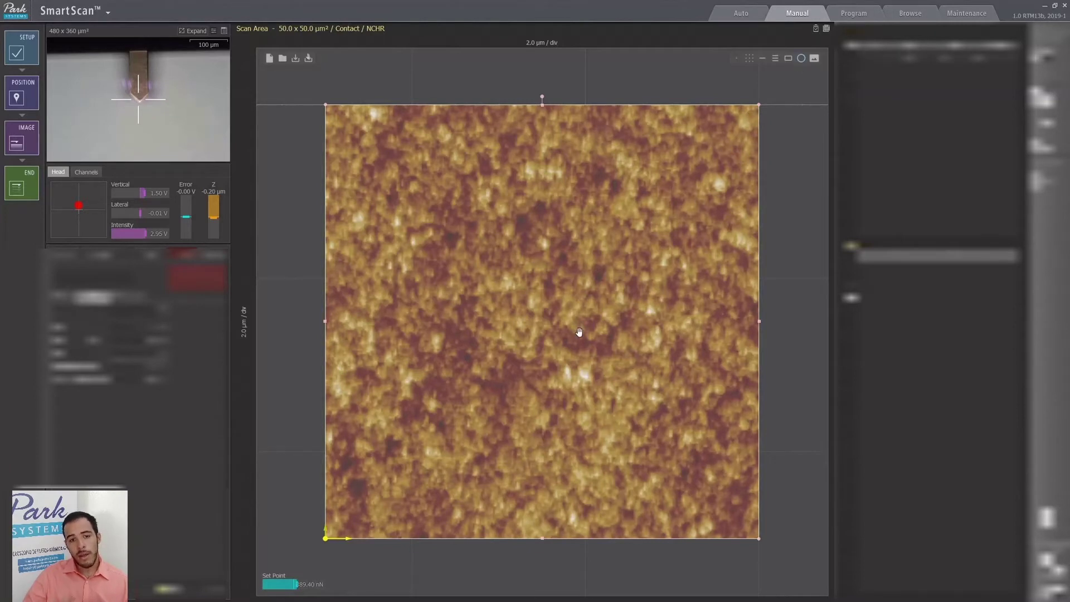
Place a circle pattern on the scanned image and shrink it near the top-left corner
scroll(579, 332, "down", 2)
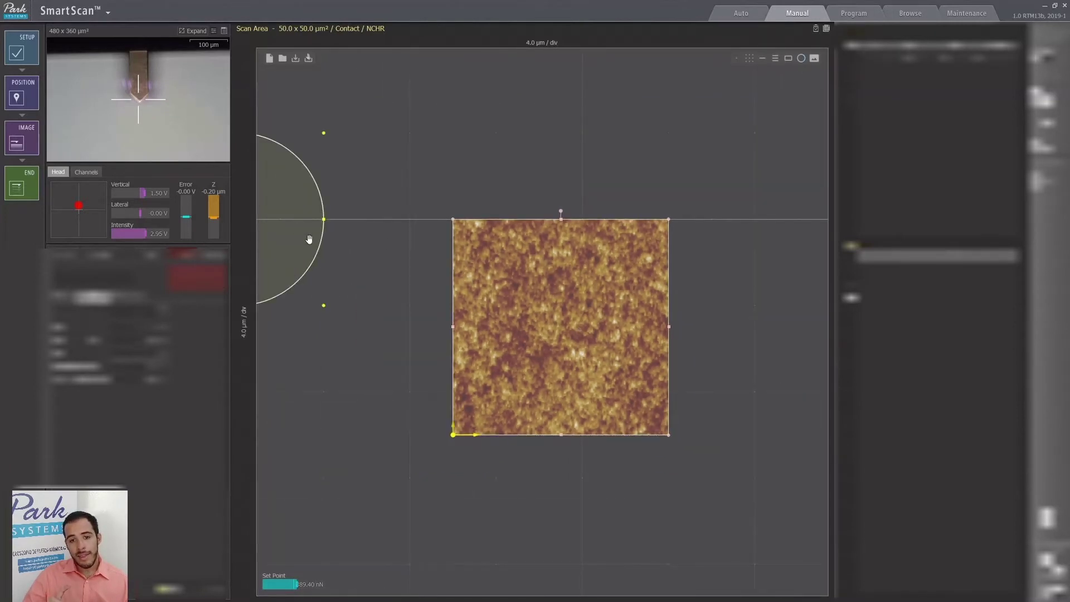
left_click_drag(318, 247, 630, 368)
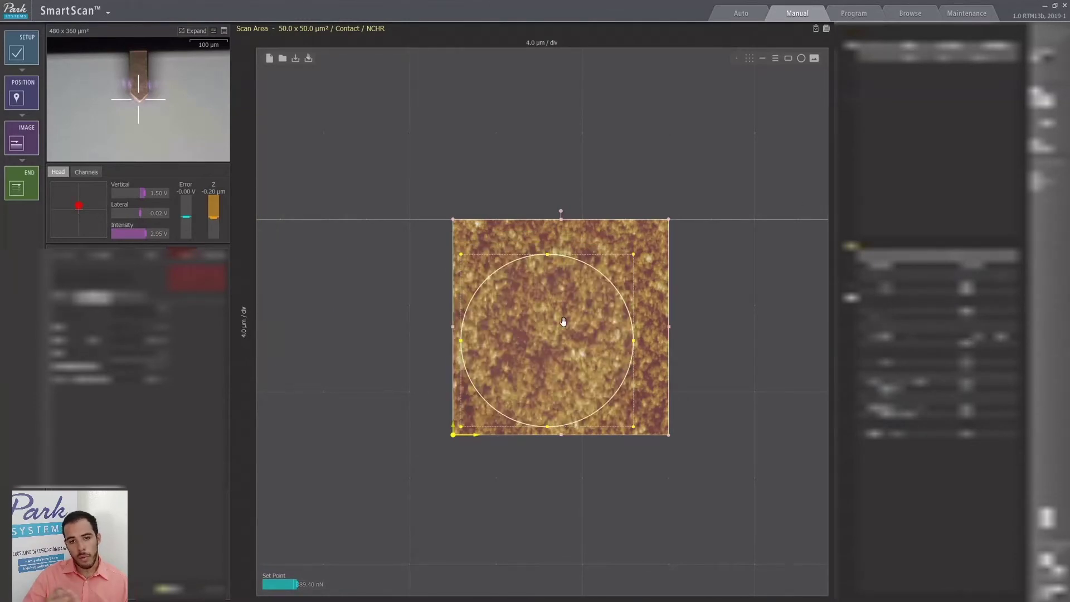
scroll(563, 322, "up", 2)
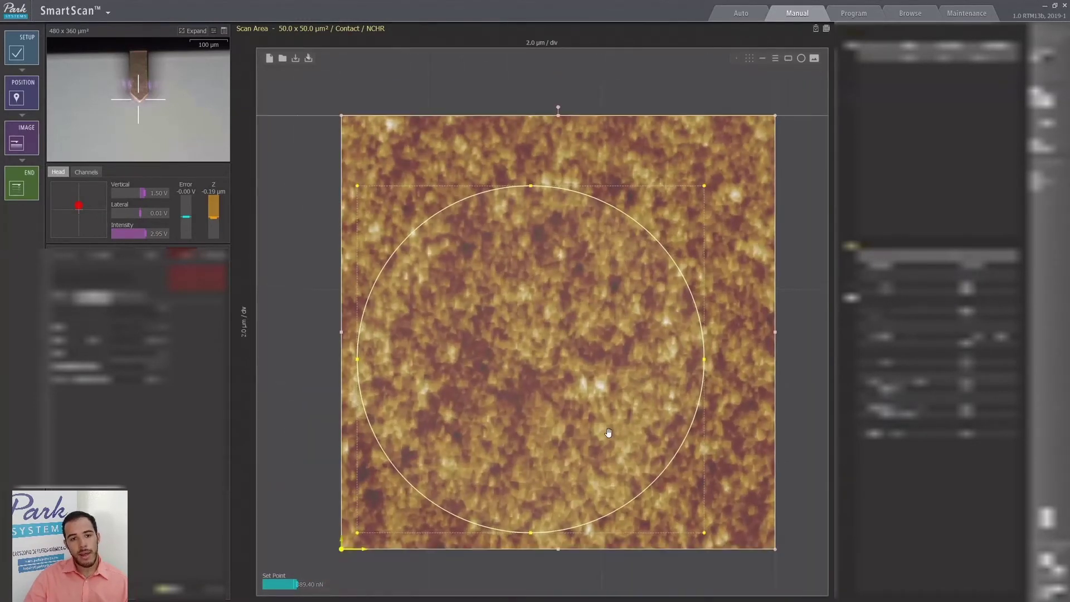
scroll(608, 432, "up", 1)
left_click_drag(719, 547, 429, 177)
Duplicate the circle twice along the top edge, beside it and at the top right
left_click(942, 381)
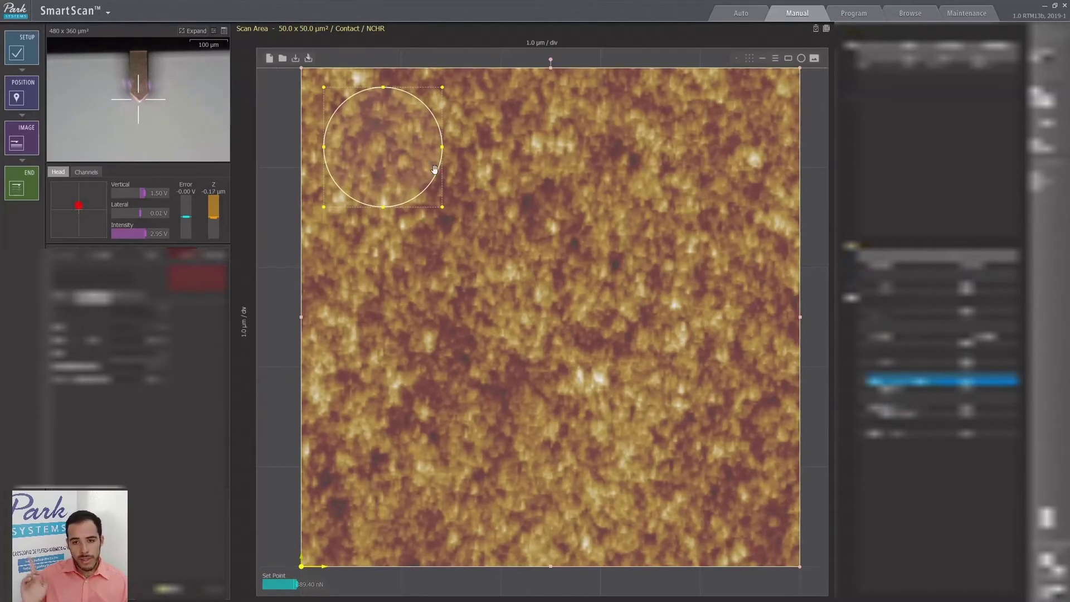
left_click_drag(433, 170, 604, 170)
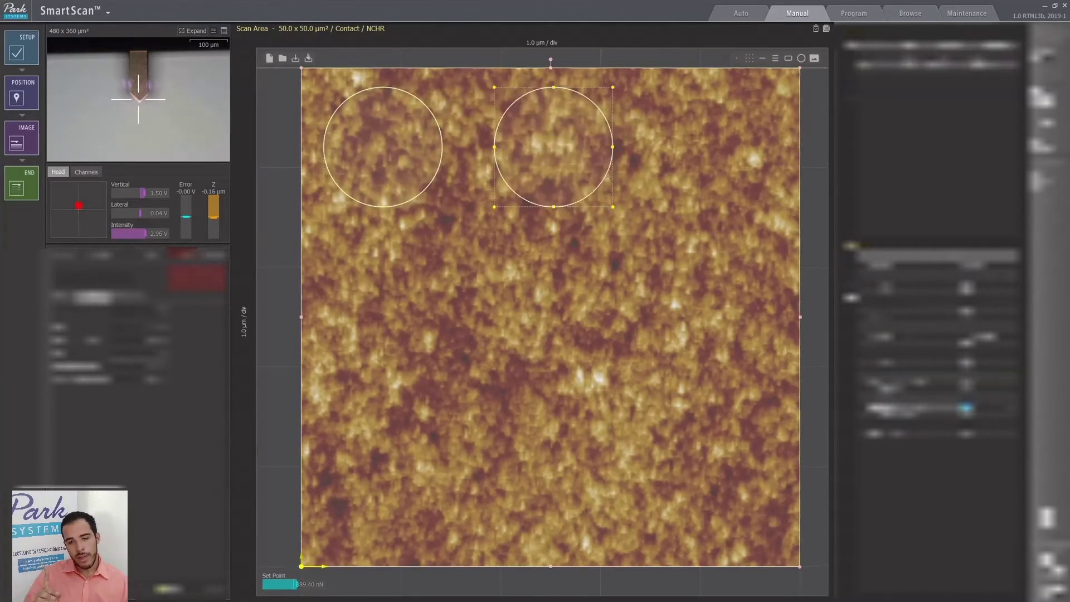
left_click_drag(442, 171, 776, 169)
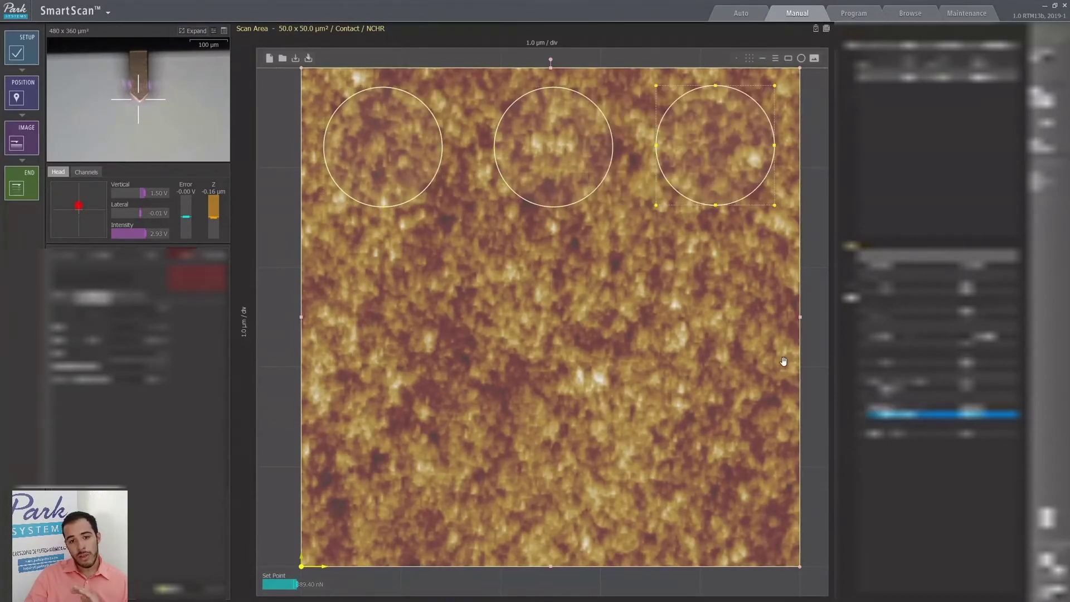
Add a small square at the left and a short vertical line beneath it
left_click(789, 59)
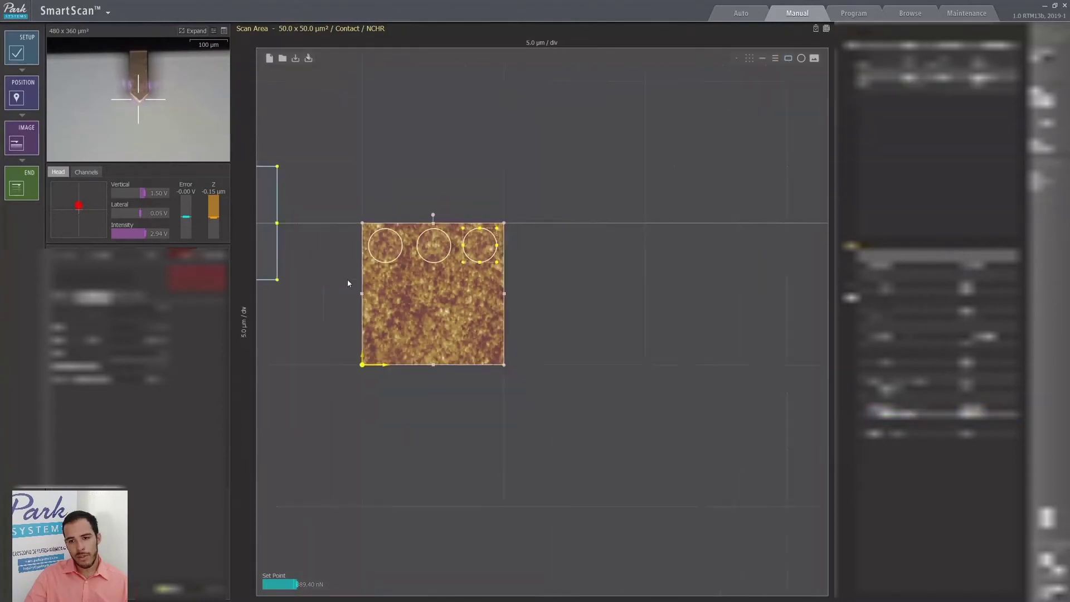
left_click(763, 59)
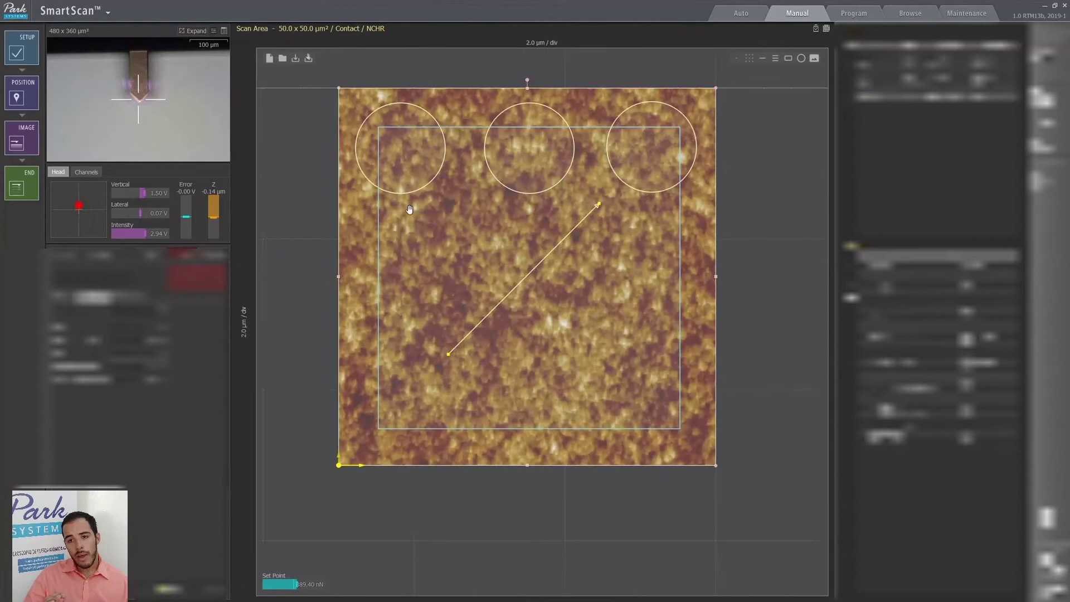
left_click_drag(723, 122, 402, 280)
left_click(547, 309)
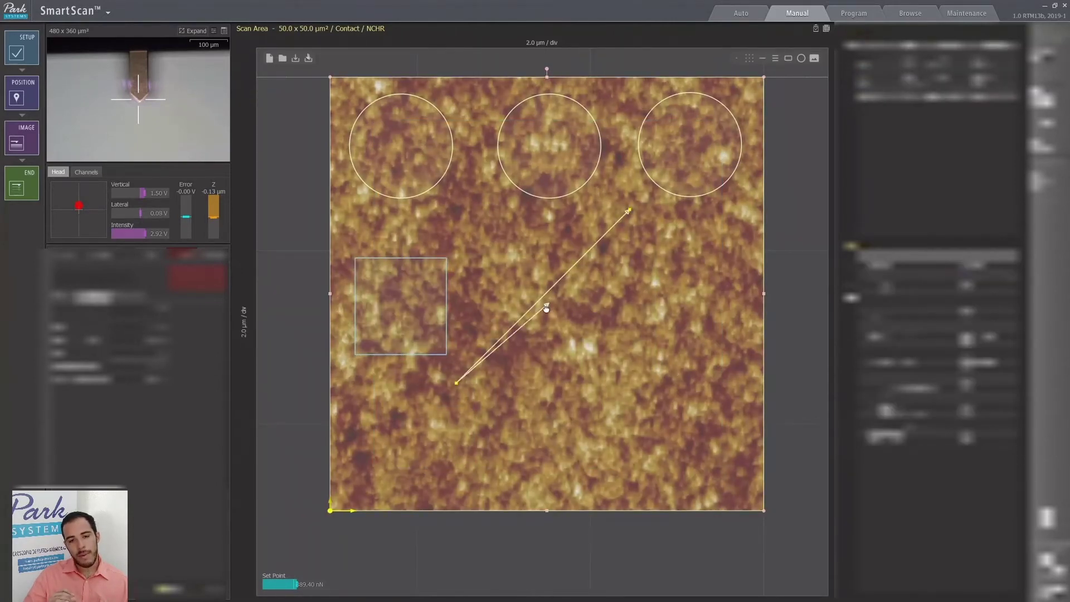
left_click_drag(546, 308, 408, 451)
Adjust the square's width and place square copies in the middle and right
left_click(445, 303)
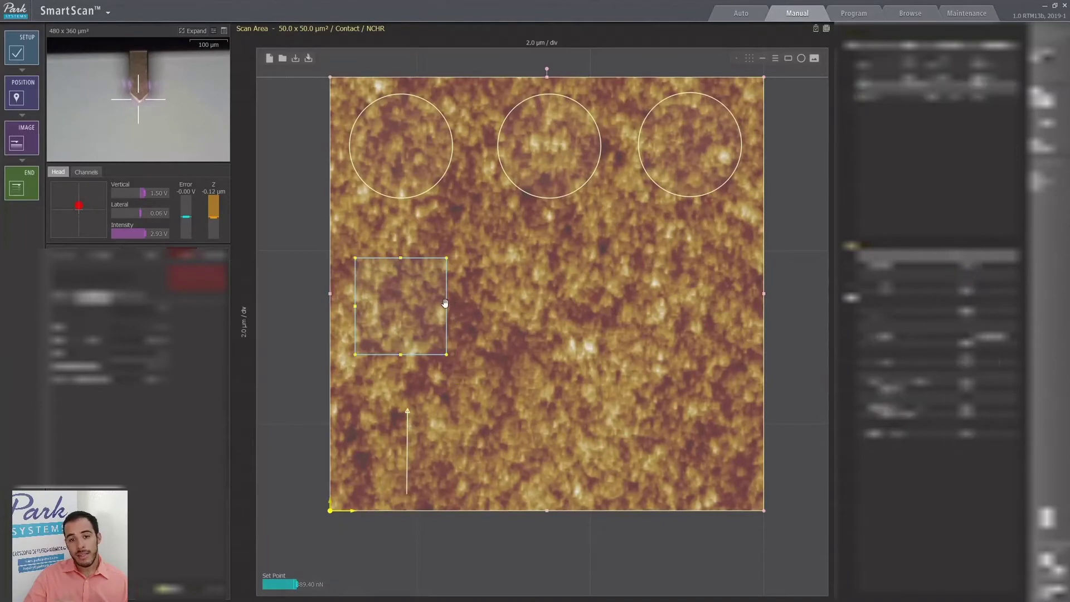
left_click_drag(447, 306, 743, 313)
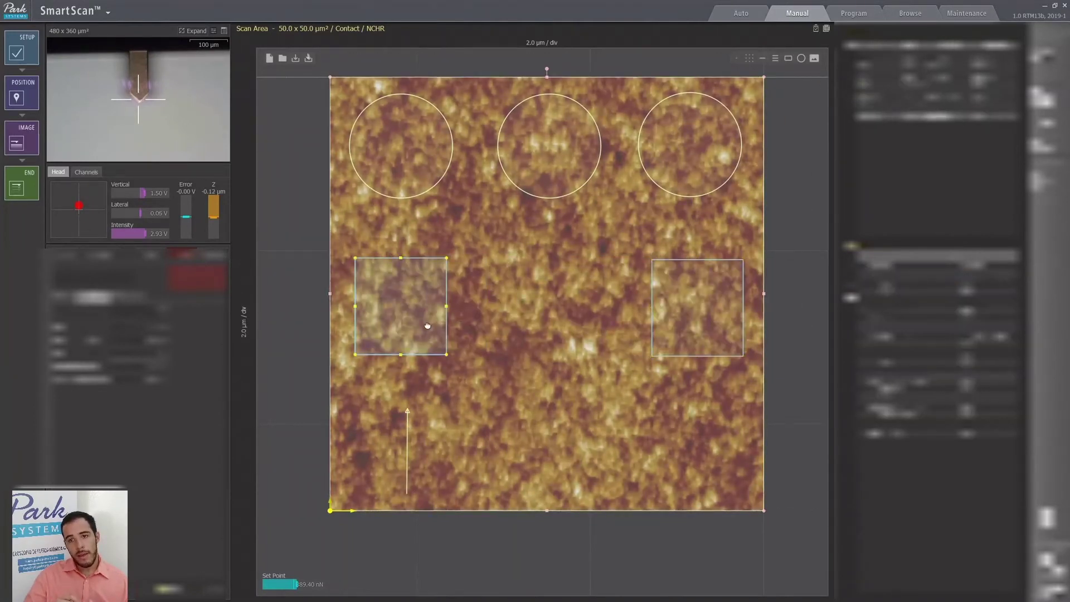
left_click_drag(445, 322, 591, 323)
Copy the vertical arrow twice, placing copies below the squares with the middle pointing down
left_click(407, 445)
key("ctrl+c")
key("ctrl+v")
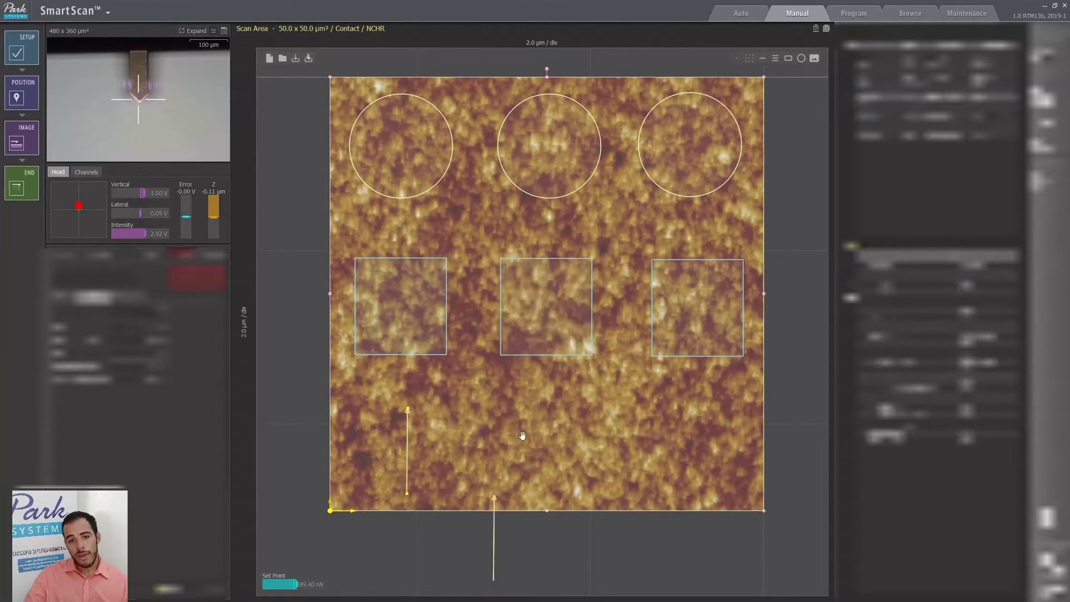
key("ctrl+v")
left_click_drag(545, 417, 711, 417)
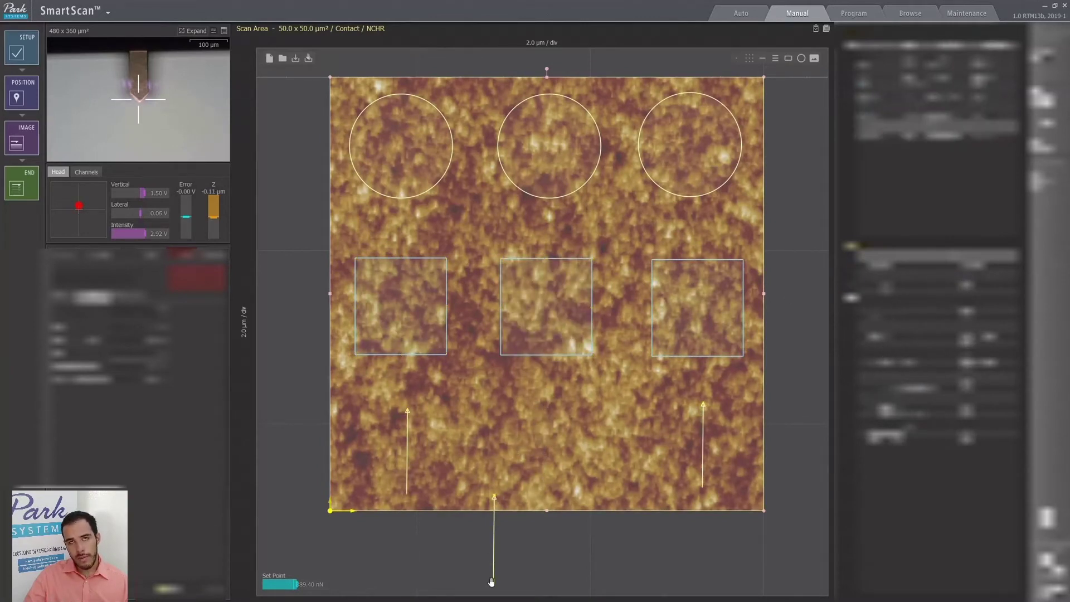
left_click_drag(494, 496, 546, 399)
left_click(433, 301)
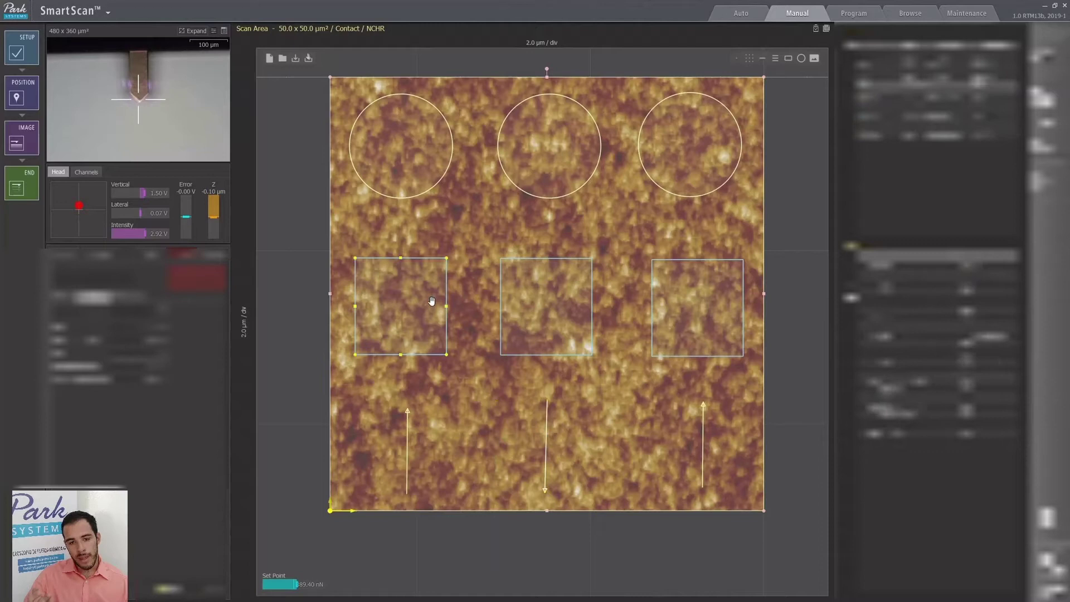
left_click(936, 96)
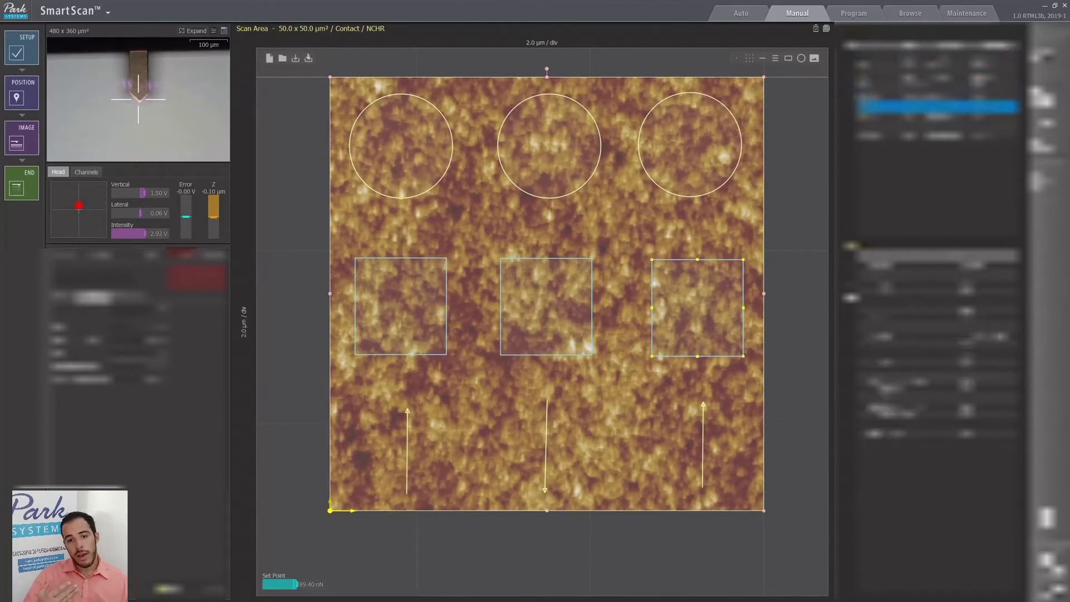
left_click(936, 127)
left_click(885, 118)
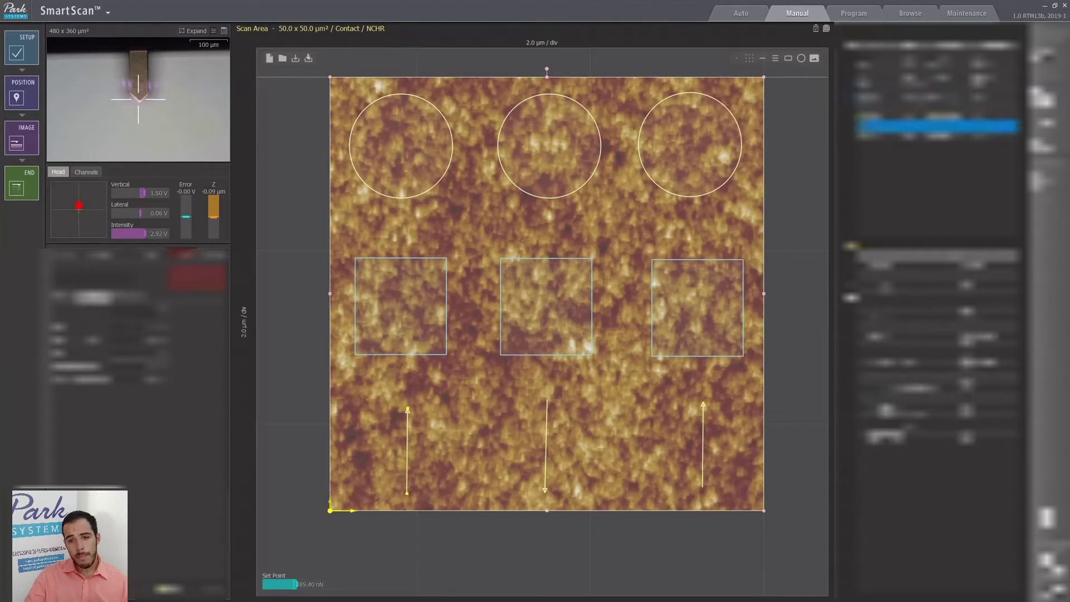
left_click(885, 85)
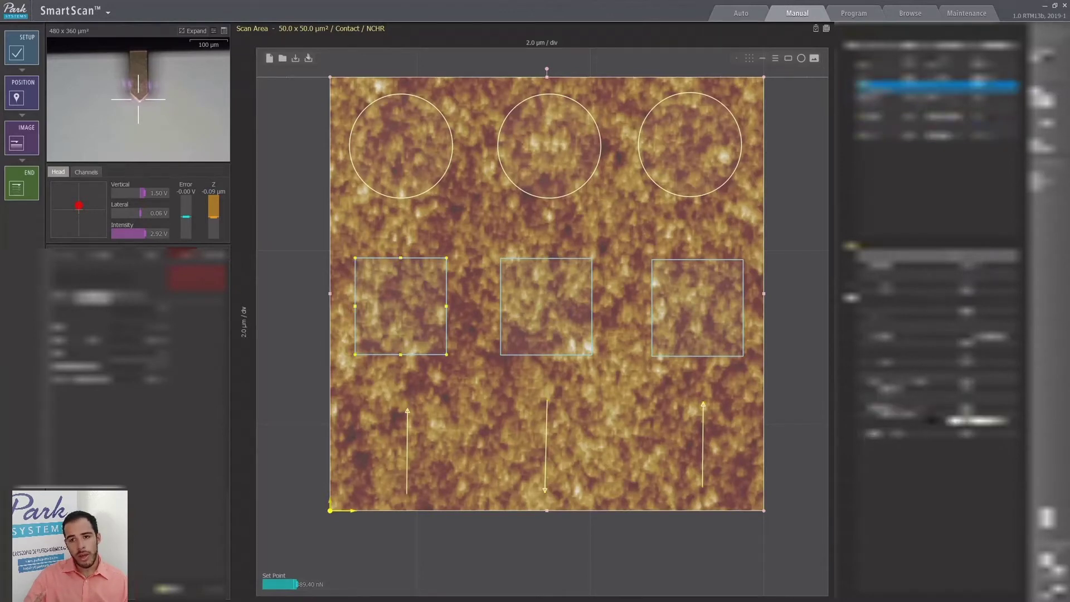
left_click(966, 412)
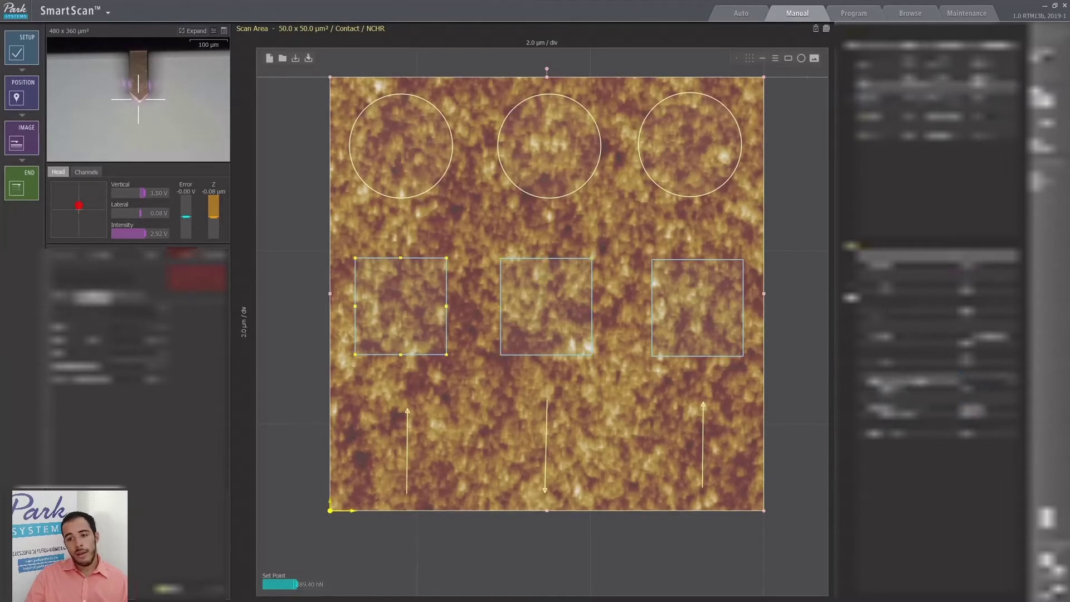
left_click(588, 345)
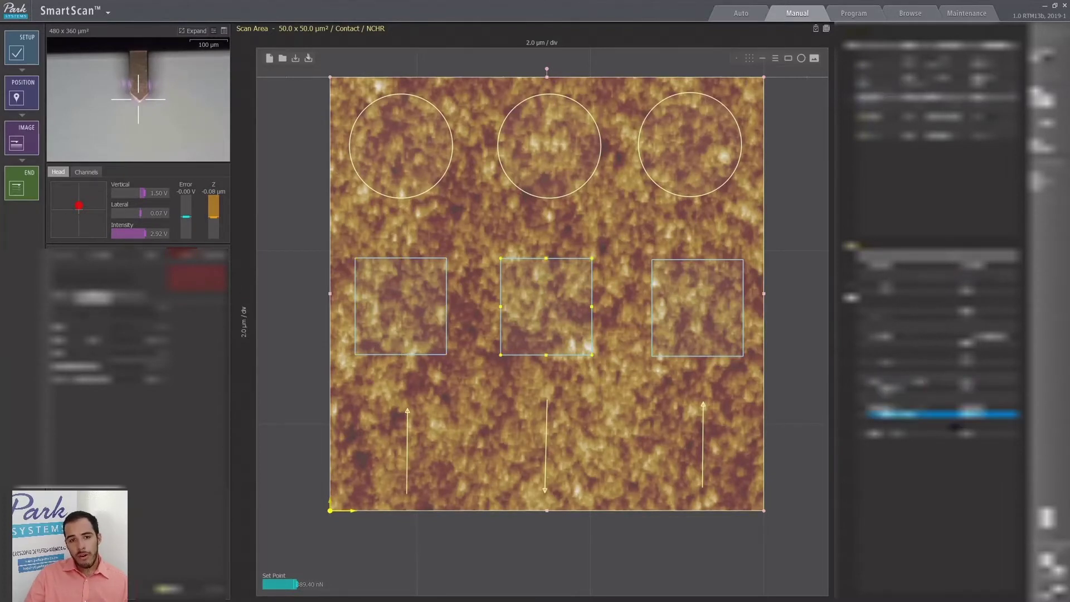
left_click(742, 344)
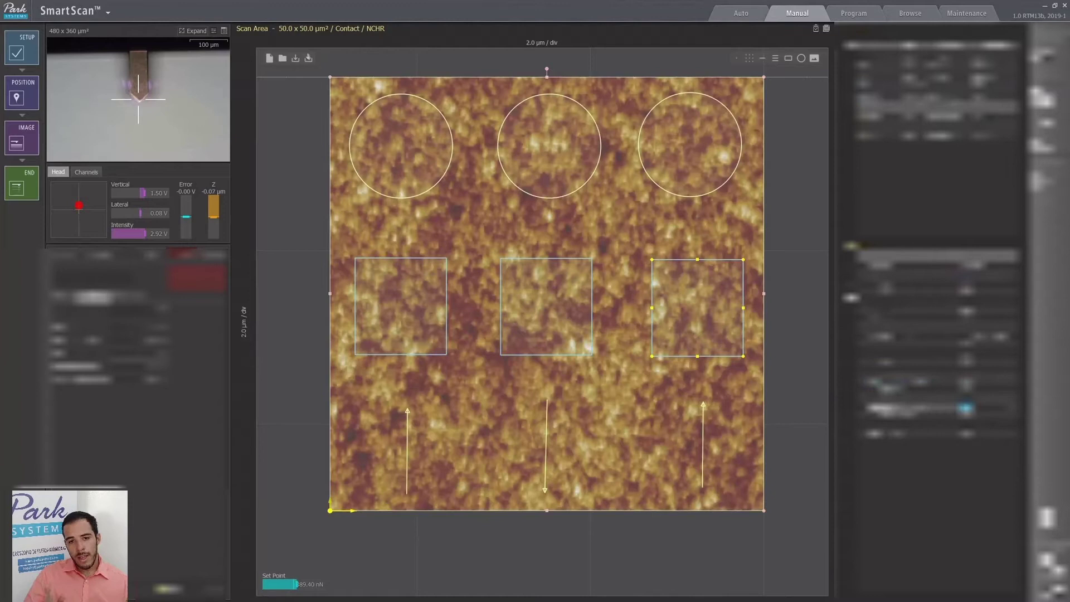
left_click(407, 426)
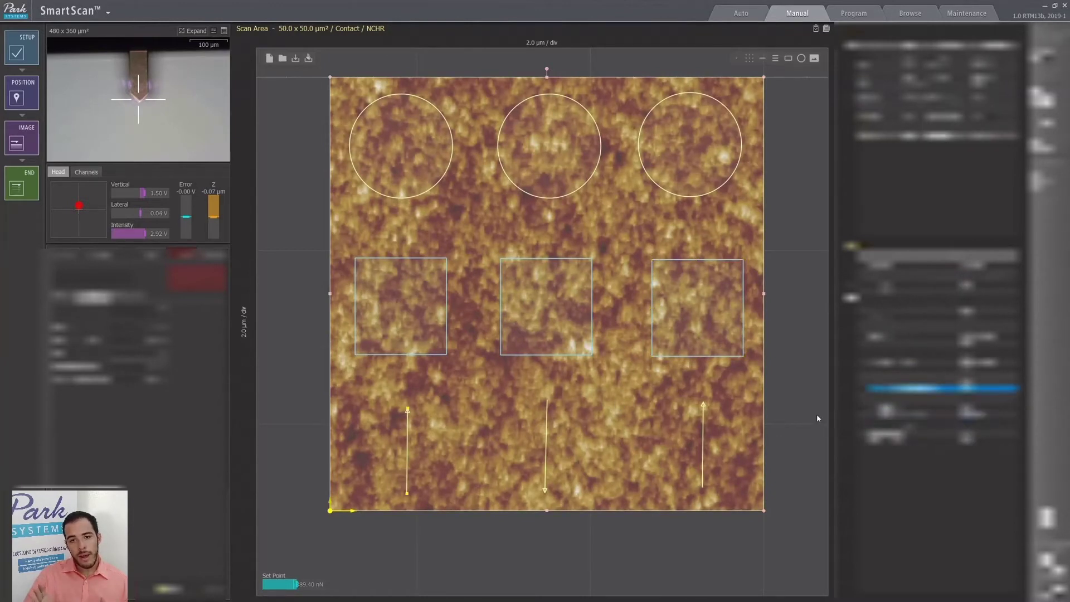
left_click(967, 422)
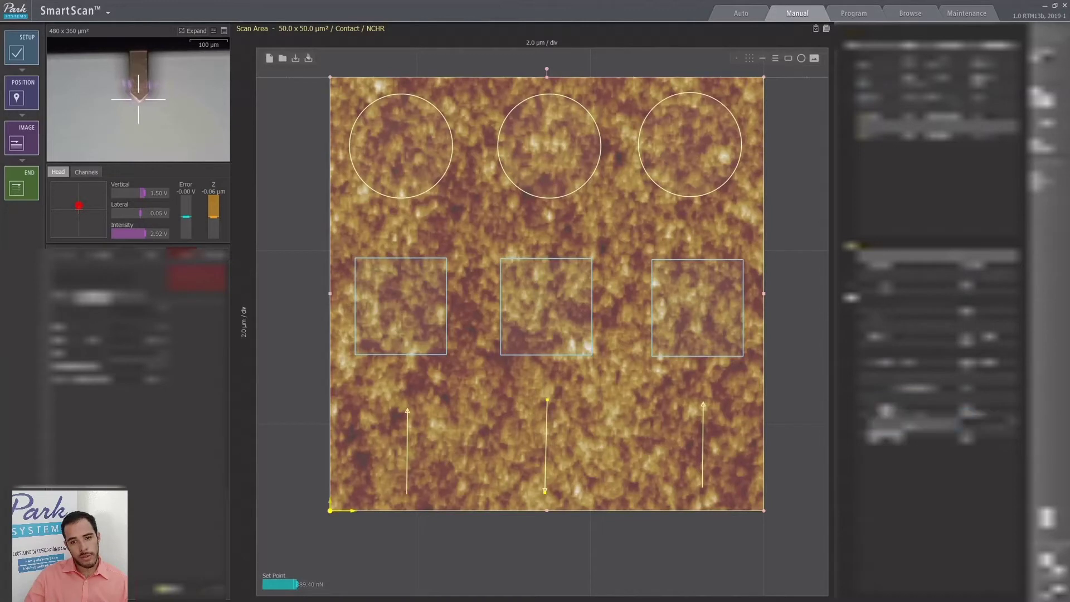
left_click(966, 422)
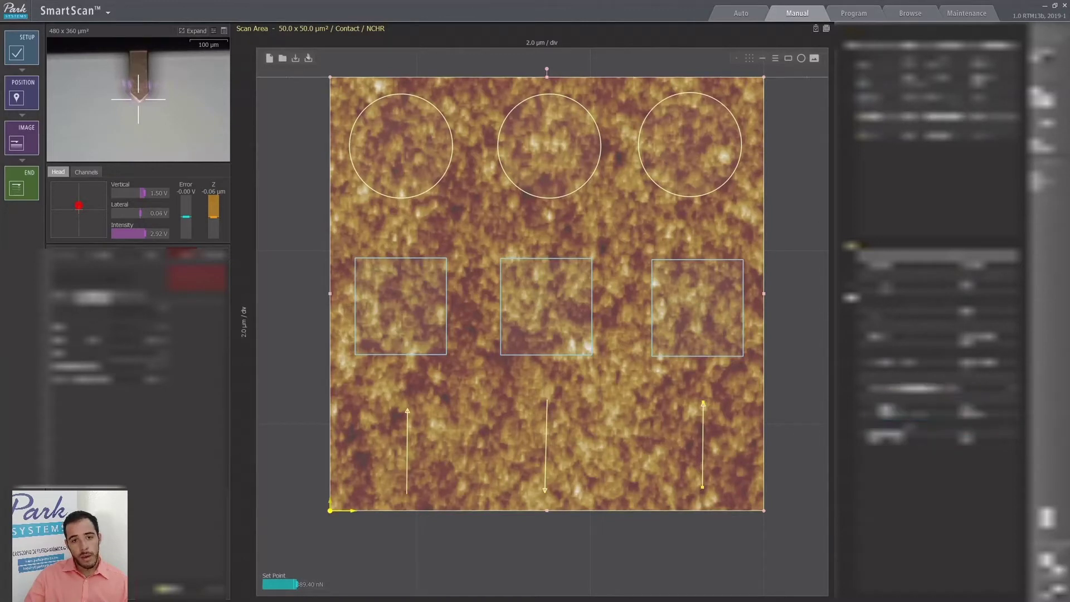
left_click(967, 389)
left_click(407, 415)
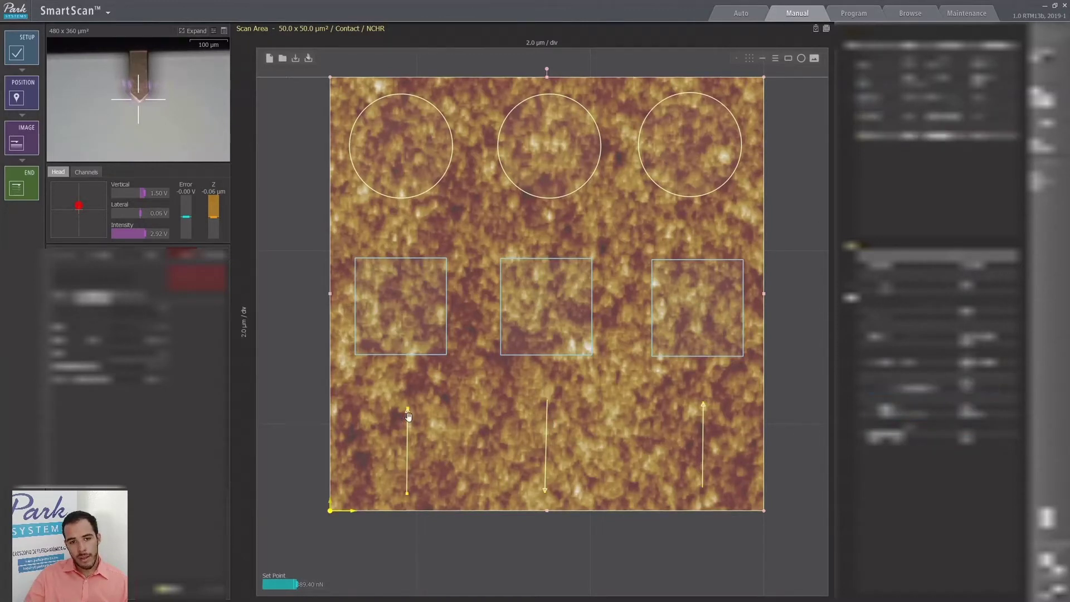
Start writing the SmartLitho pattern onto the polycarbonate surface
left_click(768, 373)
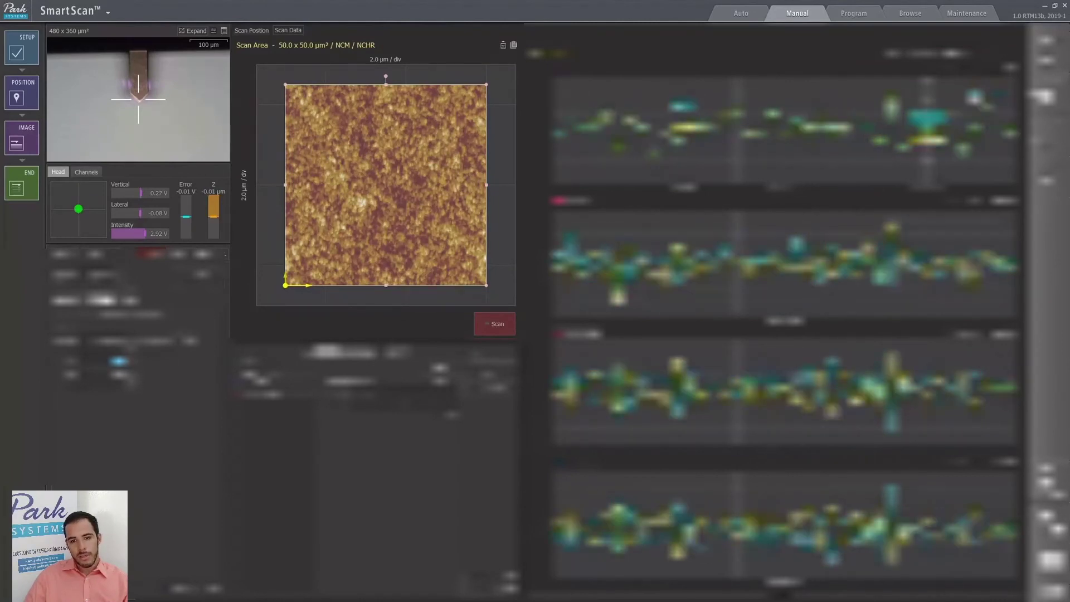
Start the NCM re-scan of the patterned 50.0 x 50.0 µm² area
left_click(496, 332)
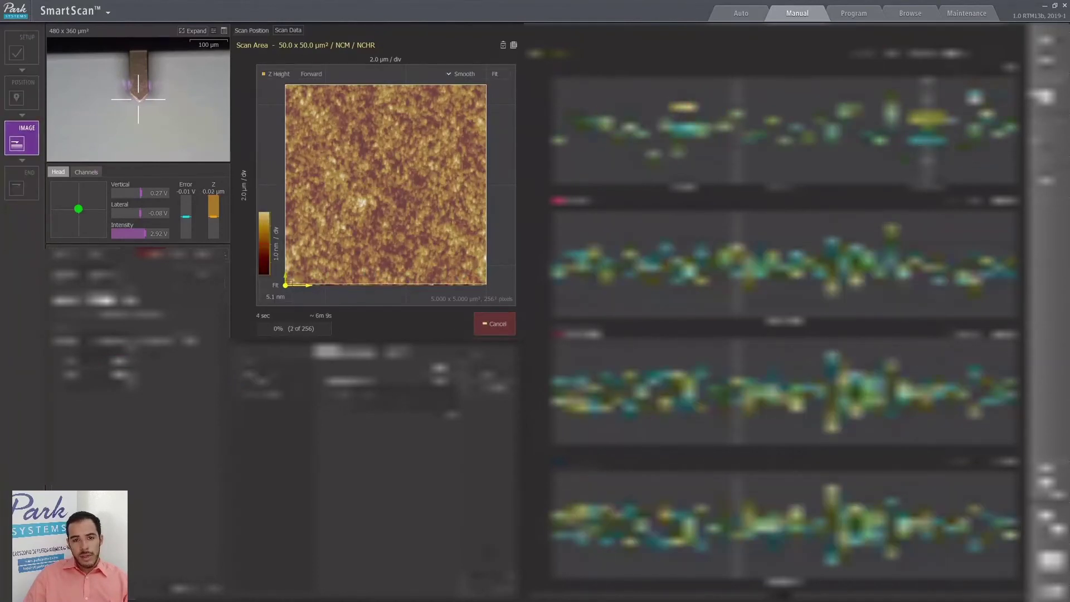